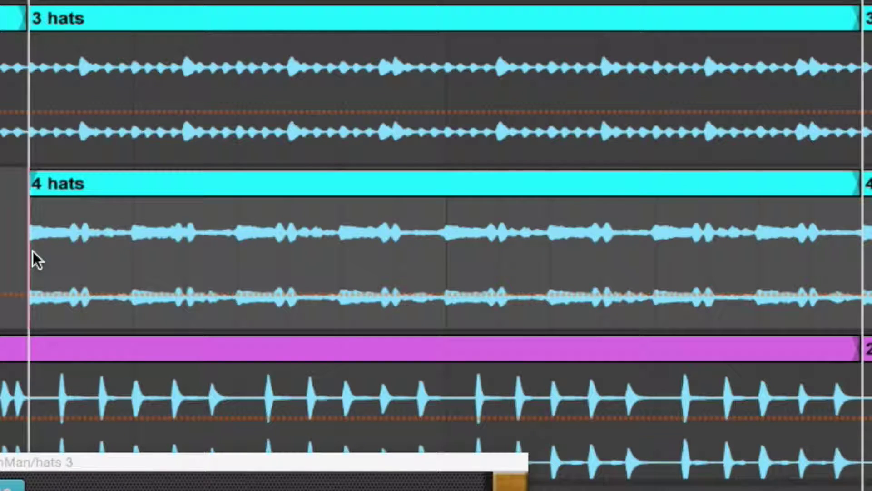
Play the hats 3 loop and sweep PanMan's Width between minimum and maximum
key(space)
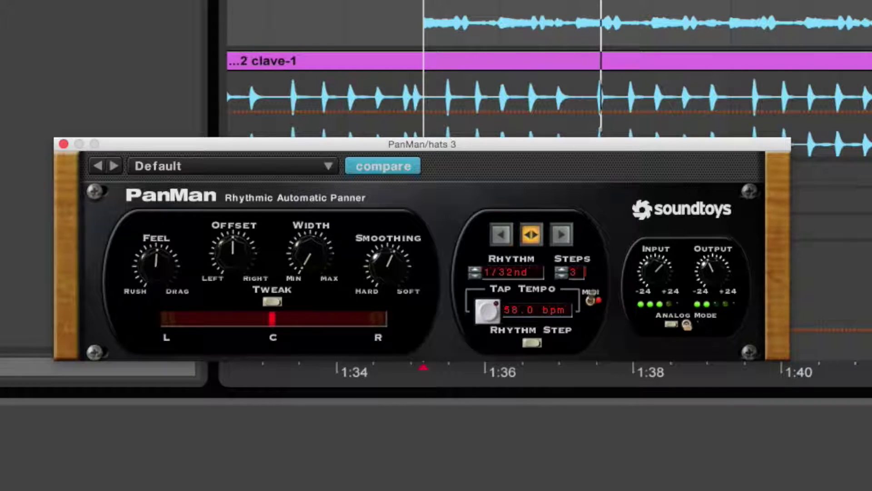
click(559, 87)
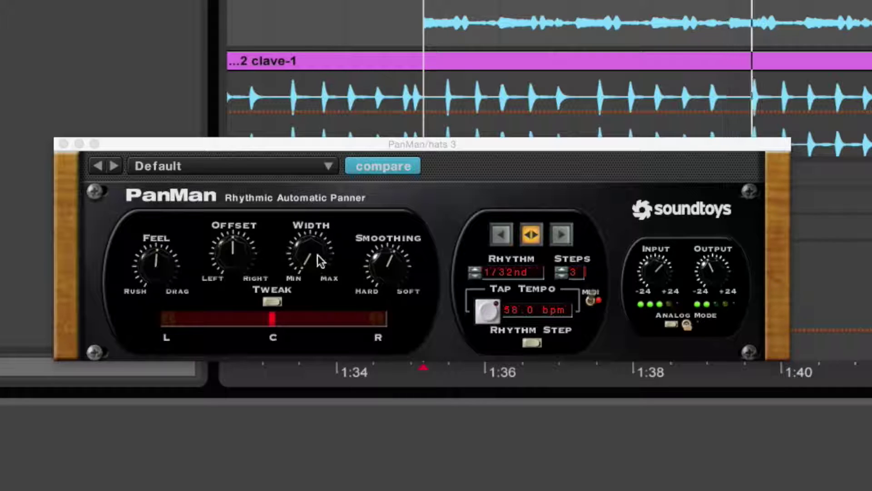
drag(307, 266, 358, 24)
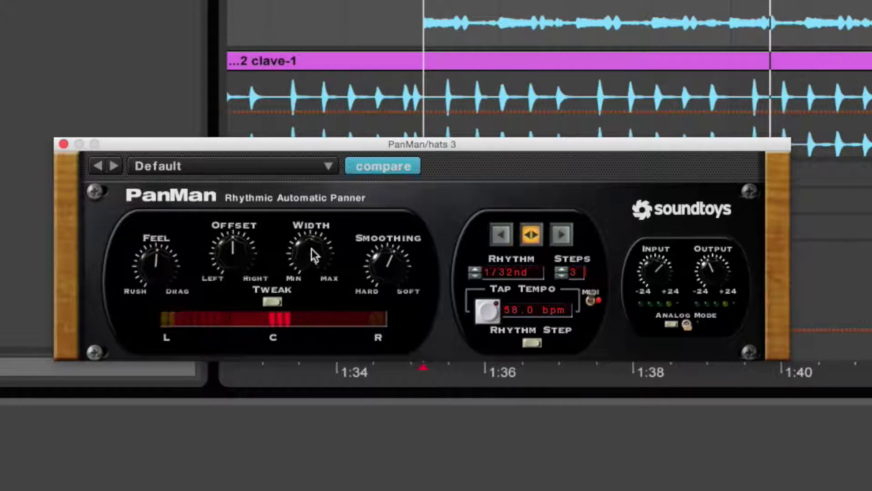
drag(316, 249, 309, 300)
drag(331, 490, 307, 490)
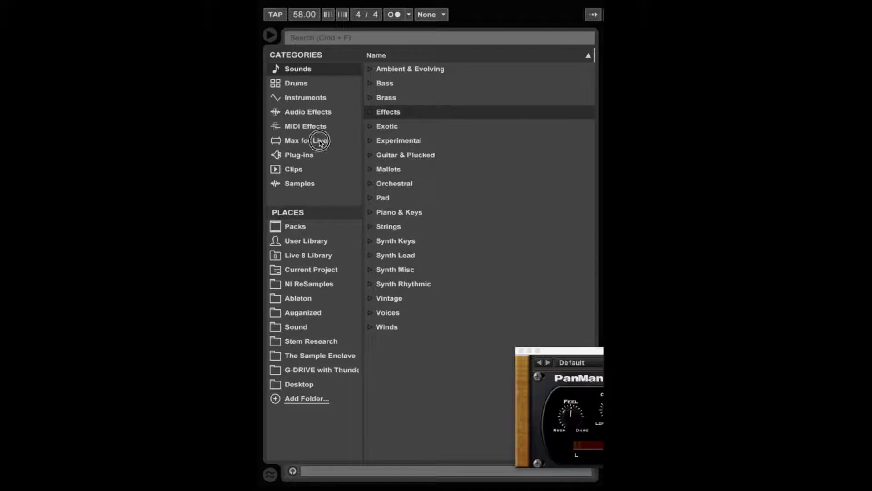
Load the Max for Live LFO.amxd audio effect before PanMan on the hats 3 track
click(44, 102)
click(370, 70)
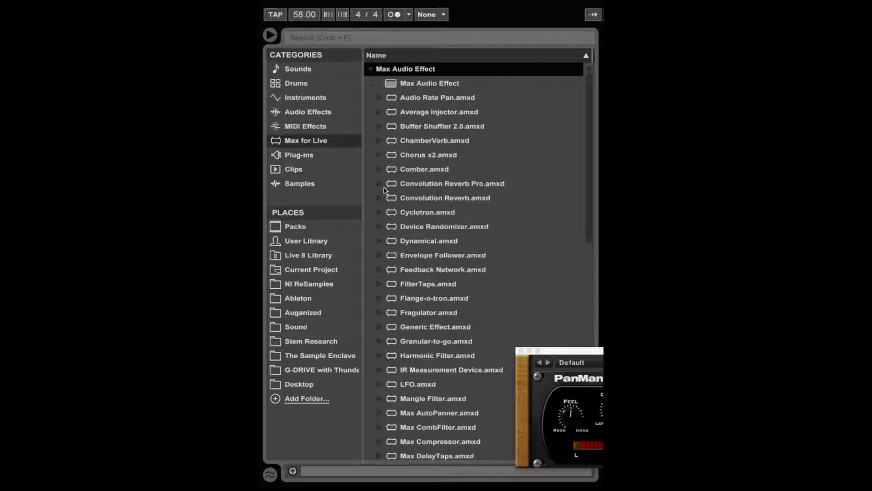
click(403, 385)
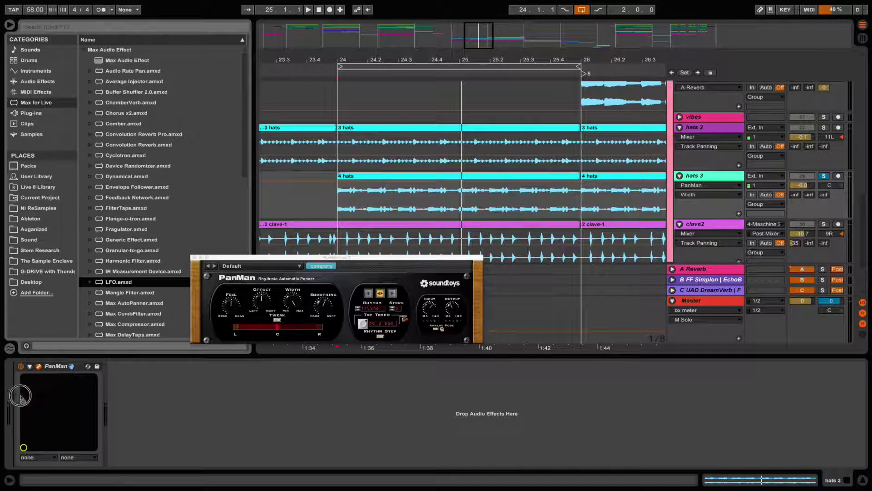
drag(117, 353, 28, 395)
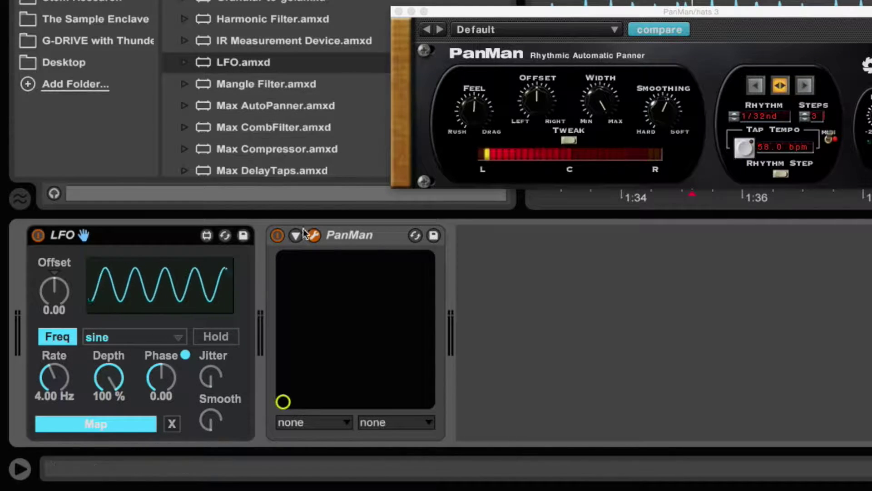
Map the LFO to PanMan's Width parameter, test the mapped control and stop playback
click(101, 424)
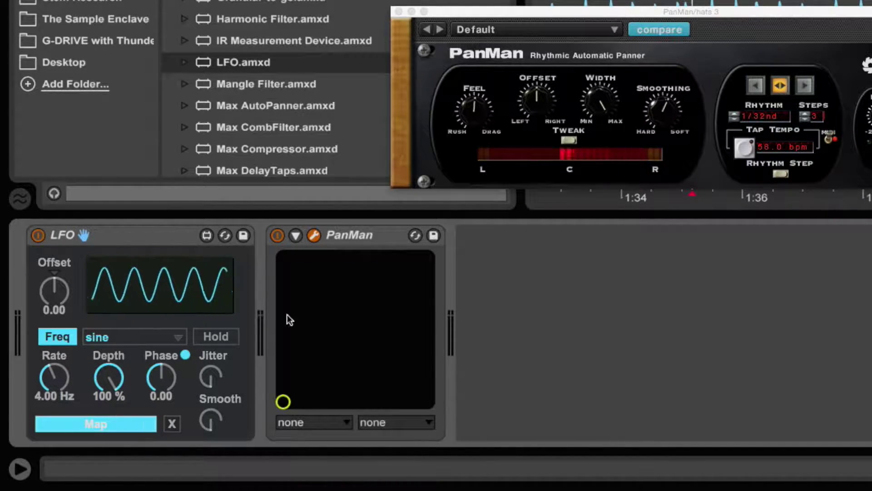
click(296, 236)
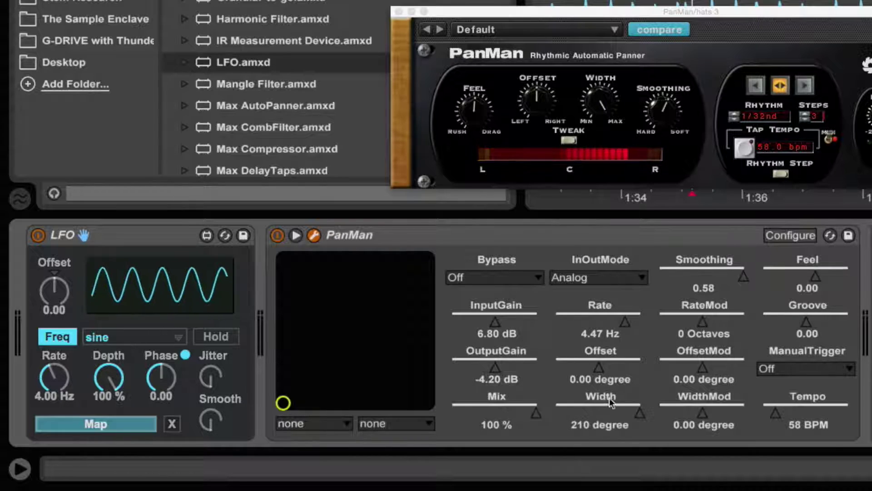
click(563, 412)
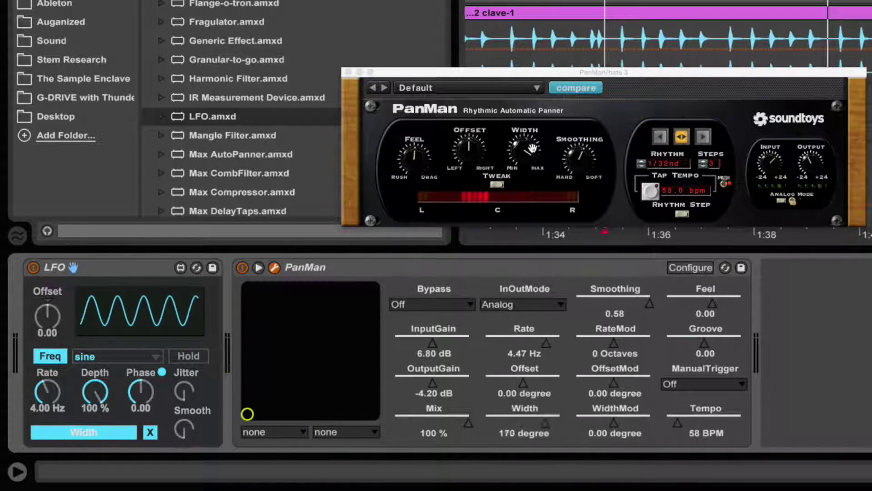
click(499, 421)
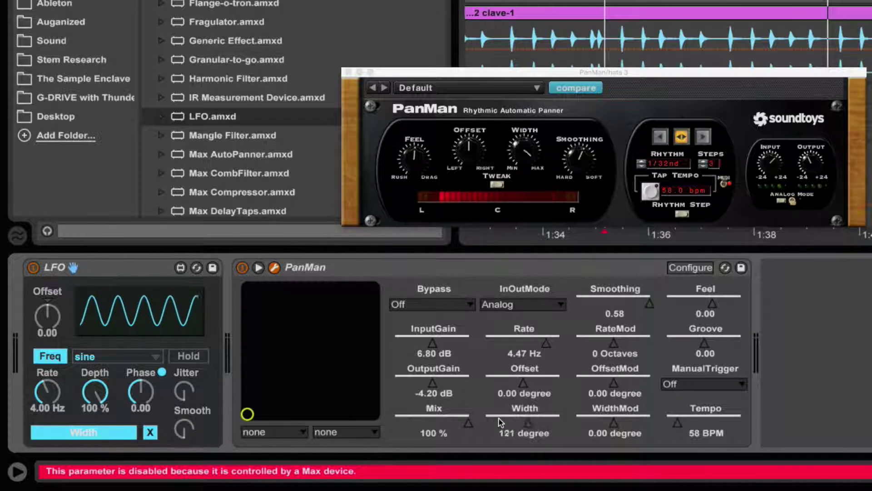
key(space)
click(522, 414)
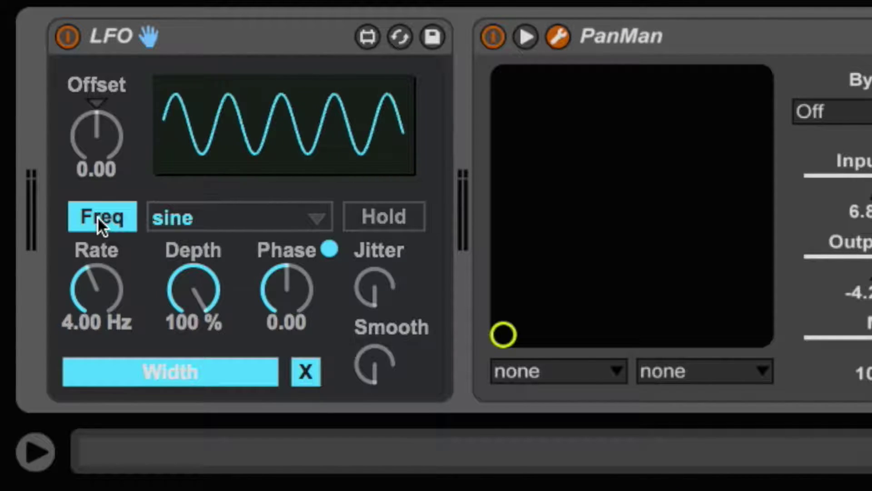
Switch the LFO from Freq to Sync at a rate of 1/4 and set its waveform to rect
click(97, 216)
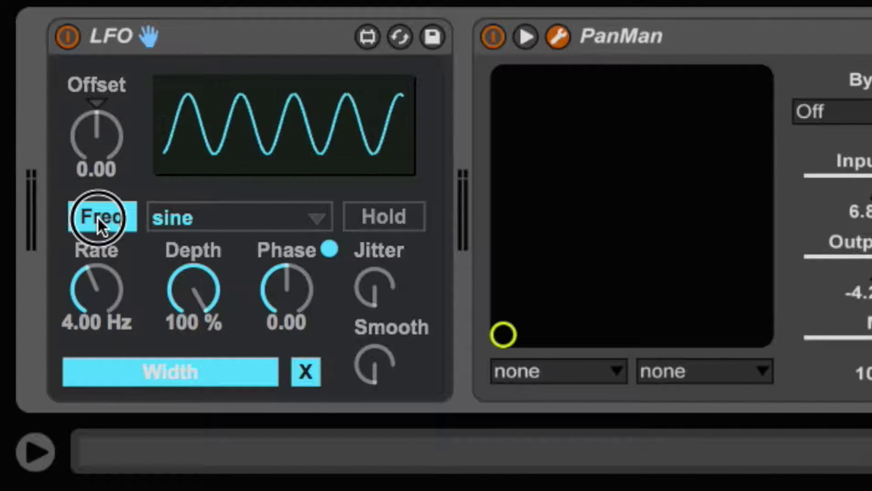
click(114, 217)
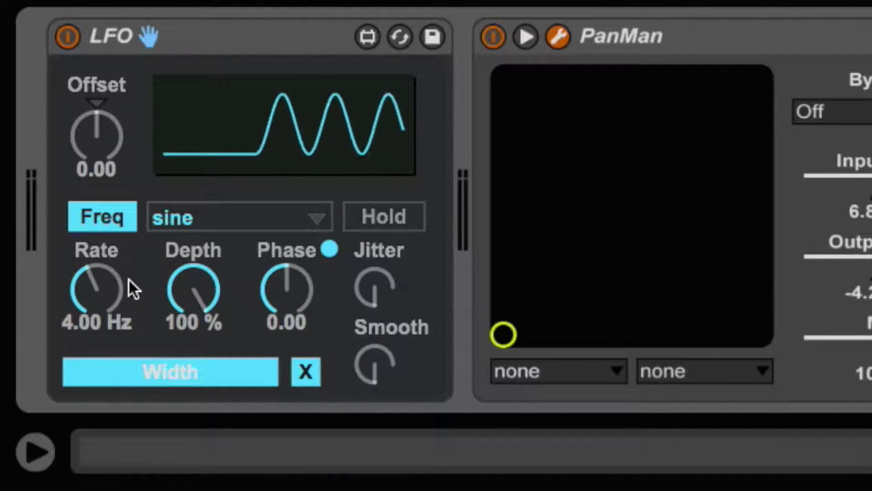
drag(109, 300, 96, 246)
click(122, 216)
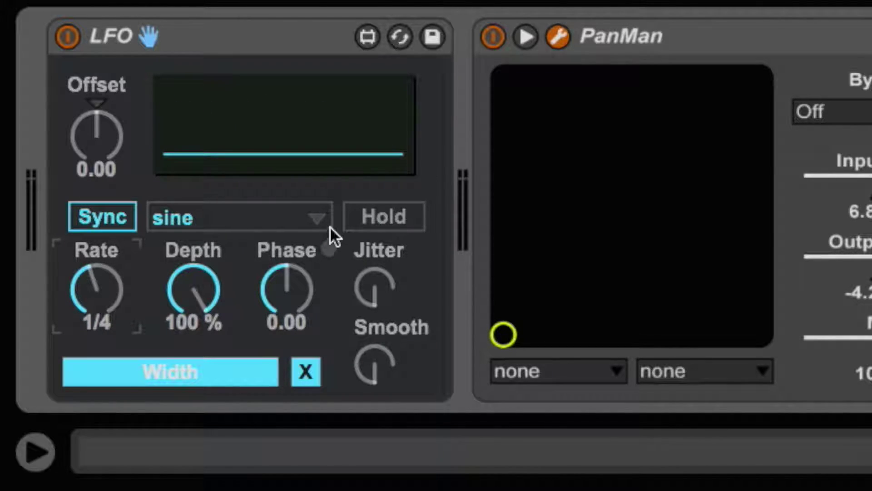
click(314, 218)
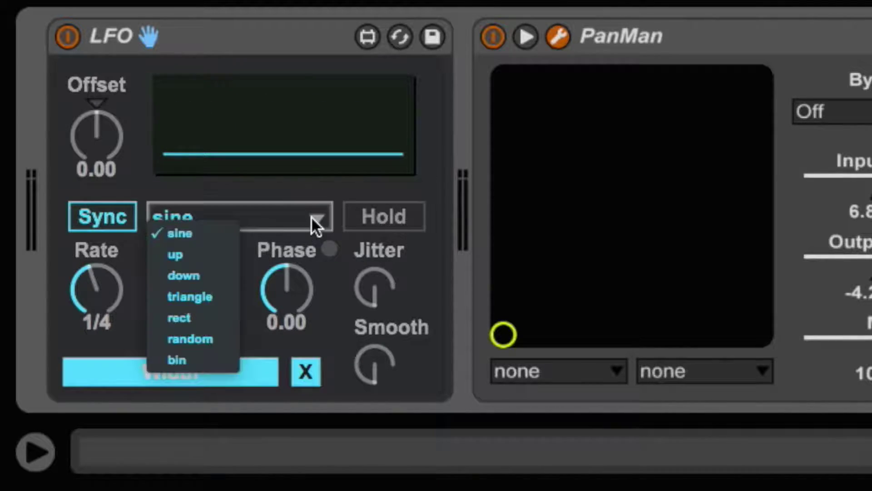
click(200, 317)
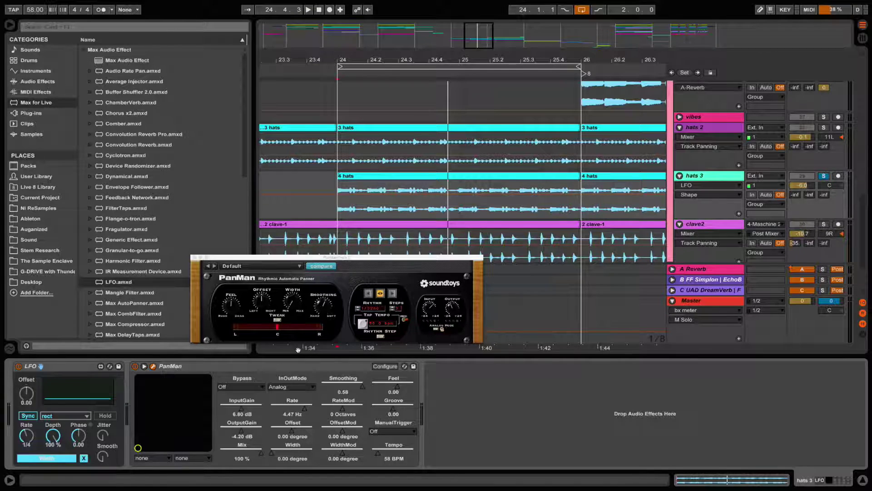
Try the LFO's Phase at both extremes, set it to -1.00, and turn PanMan's Feel toward Drag
key(space)
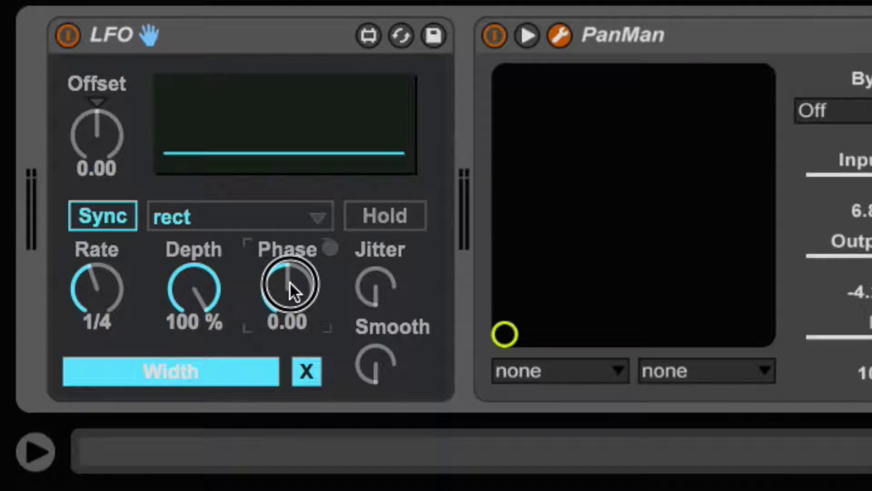
drag(80, 437, 77, 473)
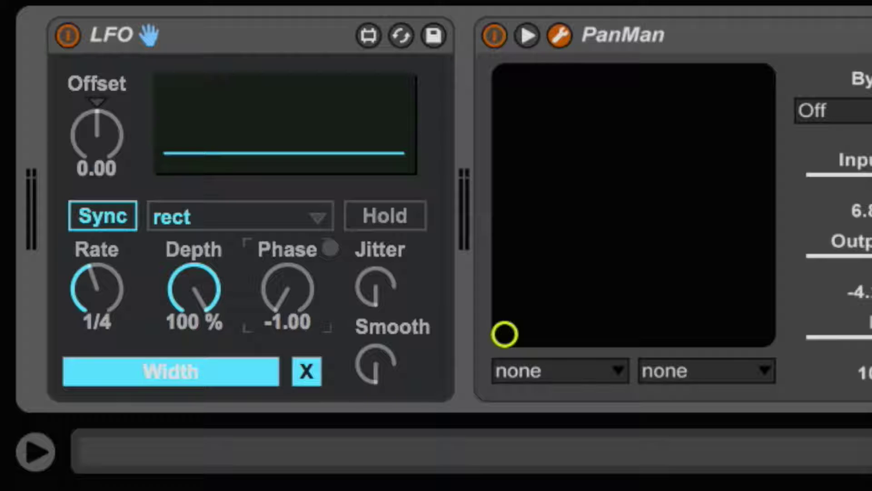
drag(287, 289, 287, 218)
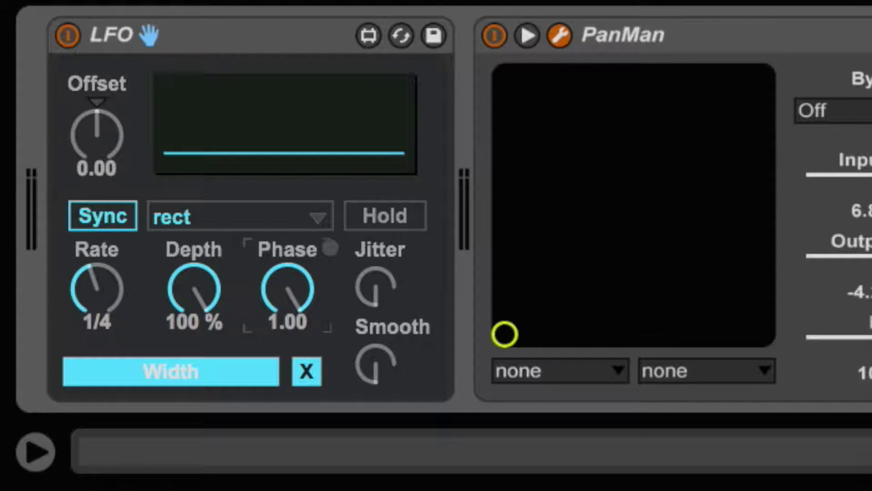
drag(288, 291, 287, 327)
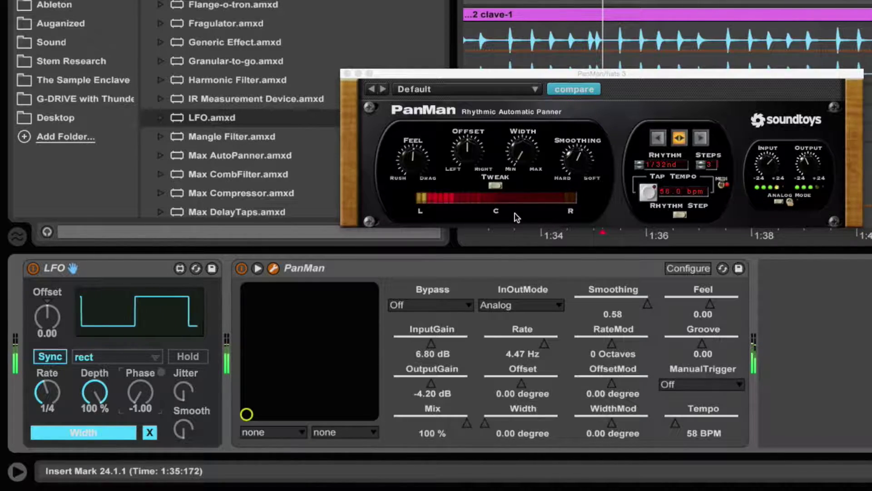
click(422, 144)
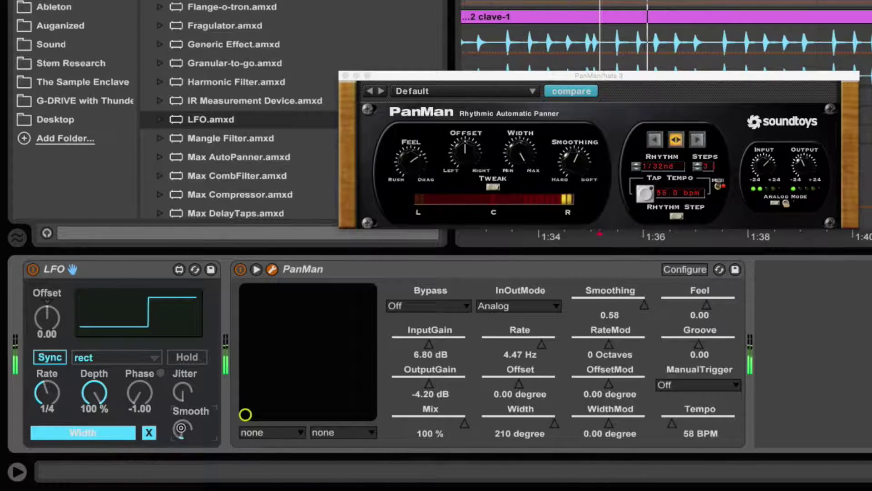
Try the LFO's Jitter and return it to zero, raise Smooth slightly, and play the hats 3 loop
drag(181, 418, 183, 412)
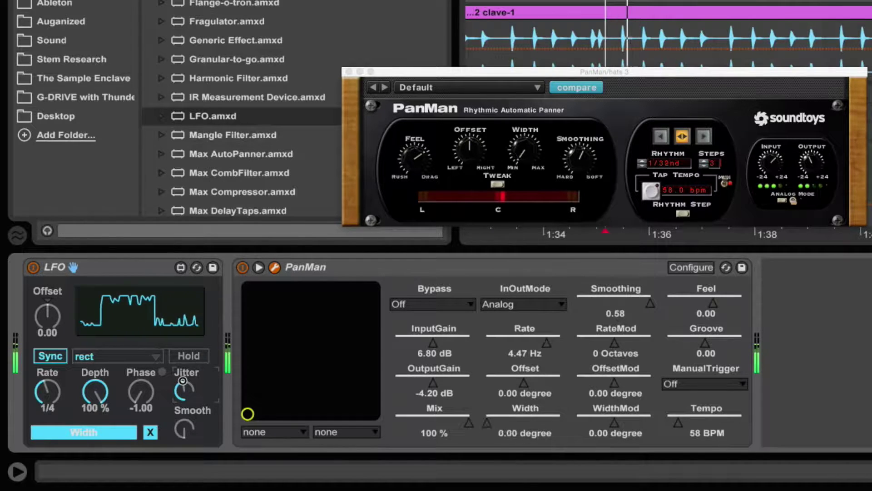
click(178, 392)
drag(177, 392, 186, 432)
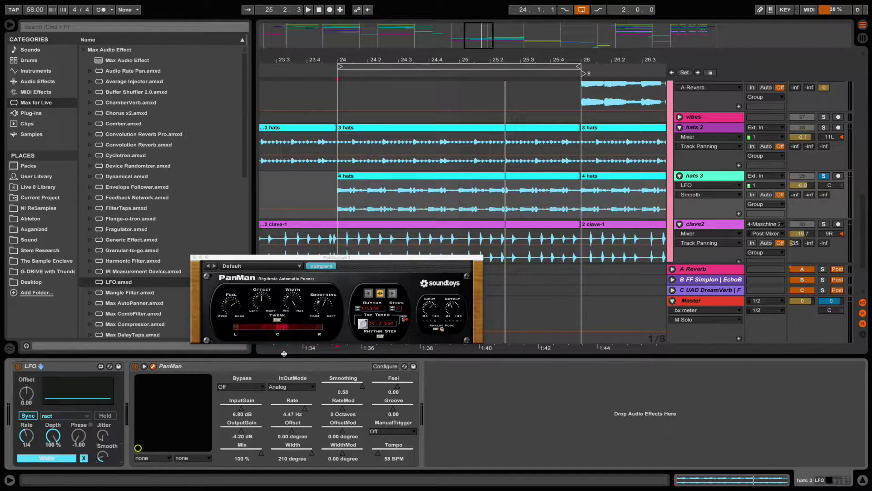
key(space)
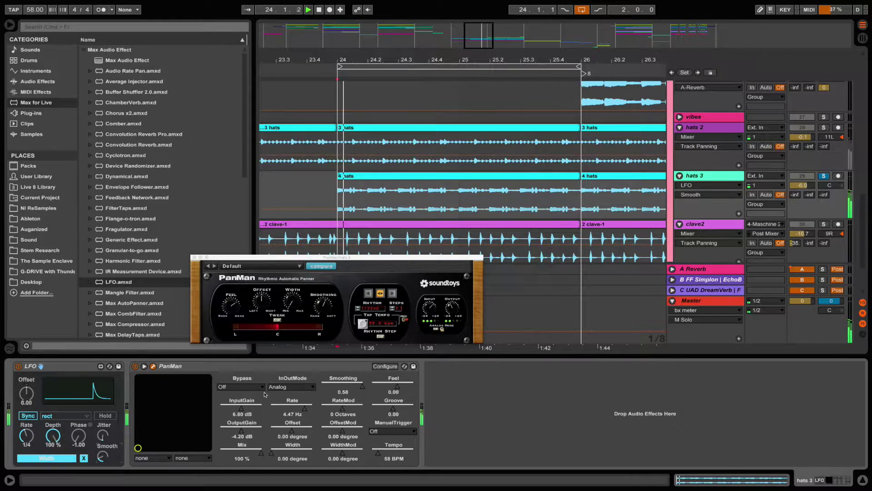